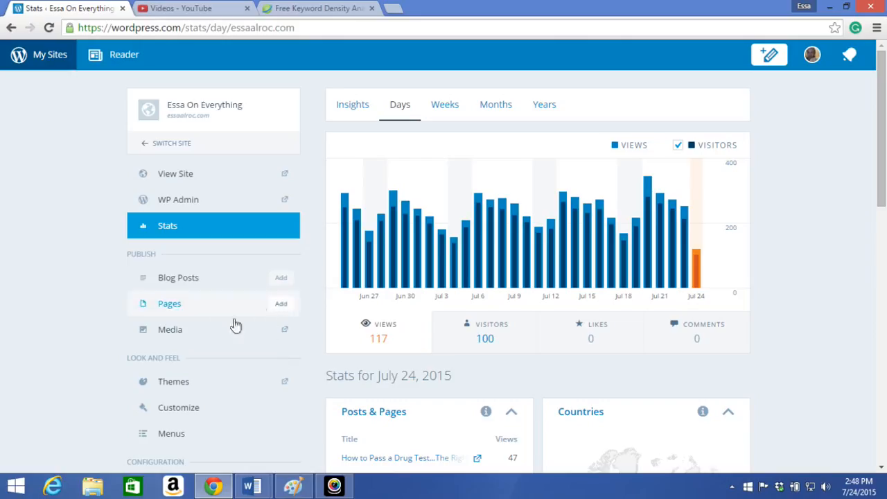
# Open the draft blog post "Dating Advice for the Undateable" for editing
pyautogui.click(188, 284)
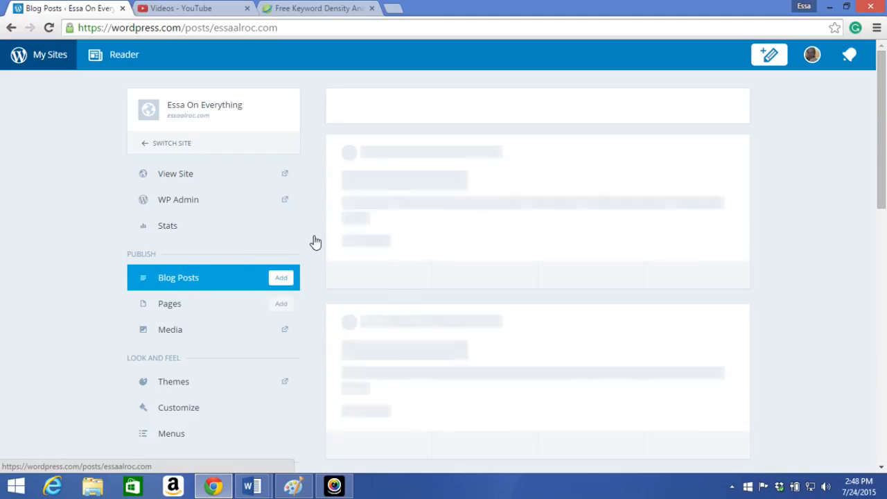
pyautogui.click(427, 111)
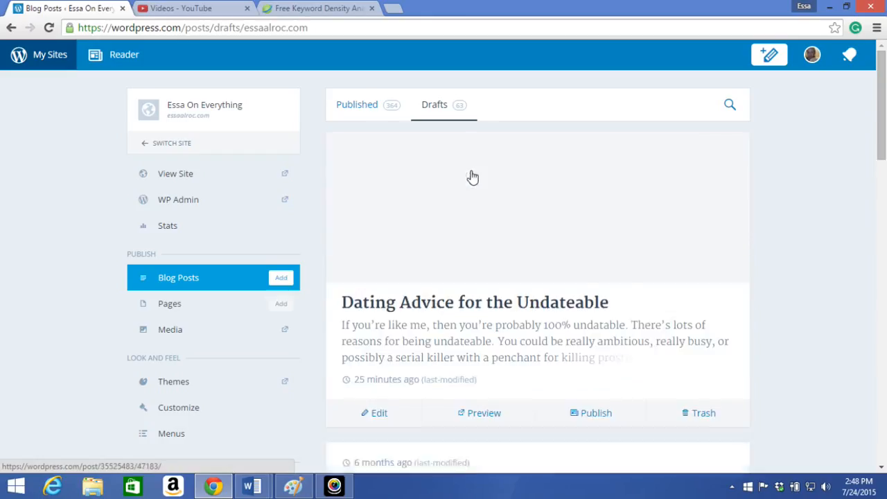
pyautogui.click(380, 414)
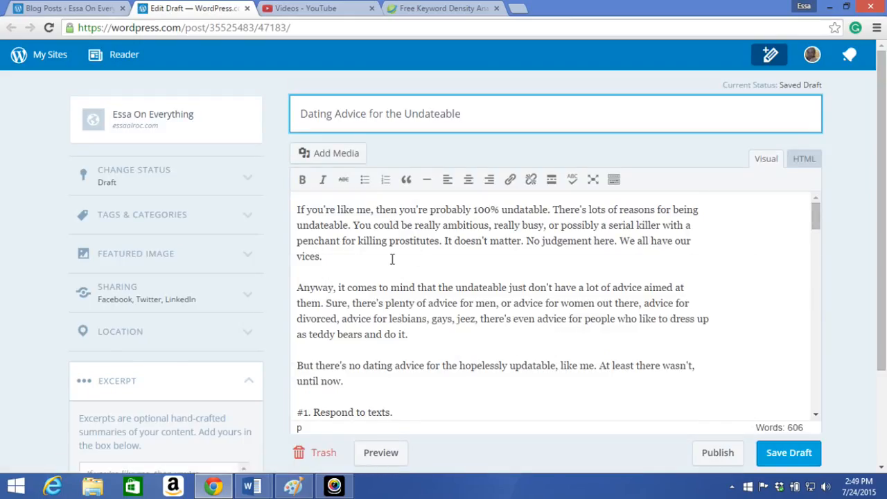
# Collapse the Excerpt section of the post settings
pyautogui.scroll(-1, 207, 308)
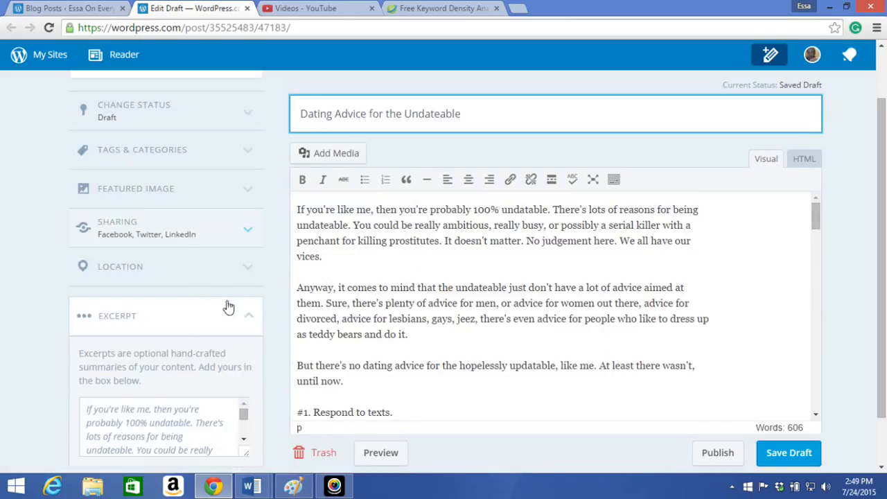
pyautogui.scroll(-1, 250, 309)
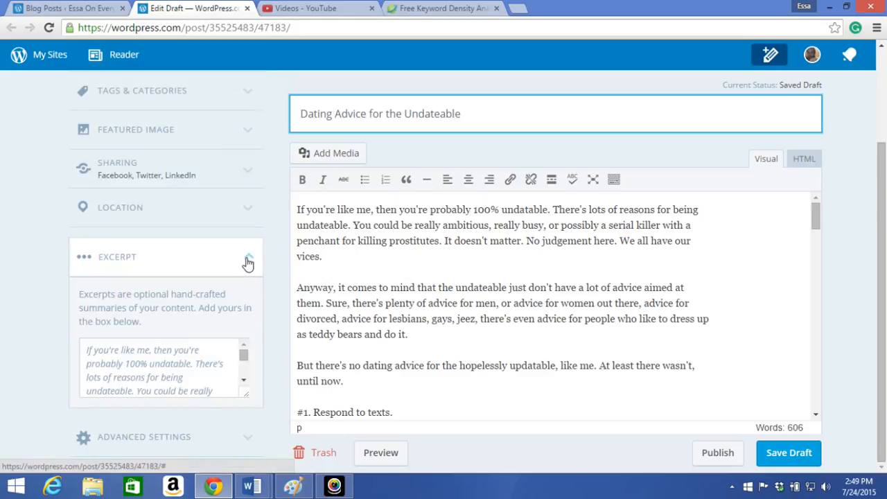
pyautogui.click(248, 263)
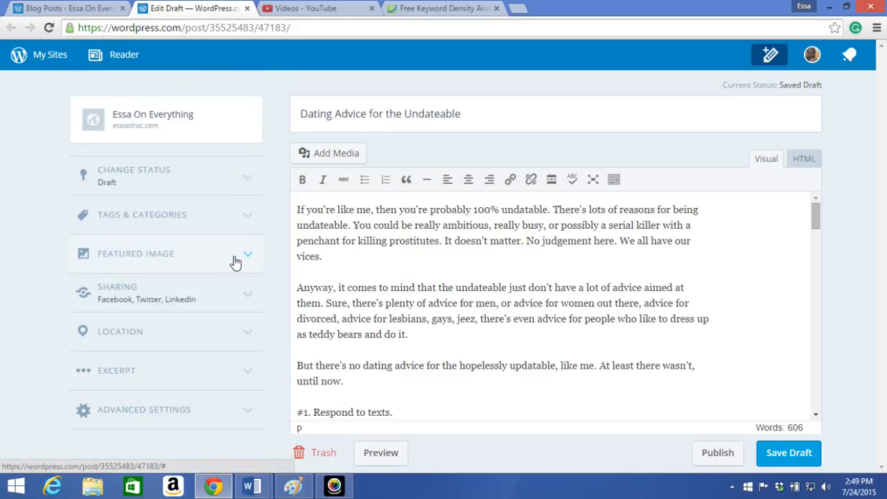
# Set the "How's the new truck?" text-message screenshot from the media library as the featured image and collapse that section
pyautogui.click(235, 262)
pyautogui.scroll(-2, 239, 268)
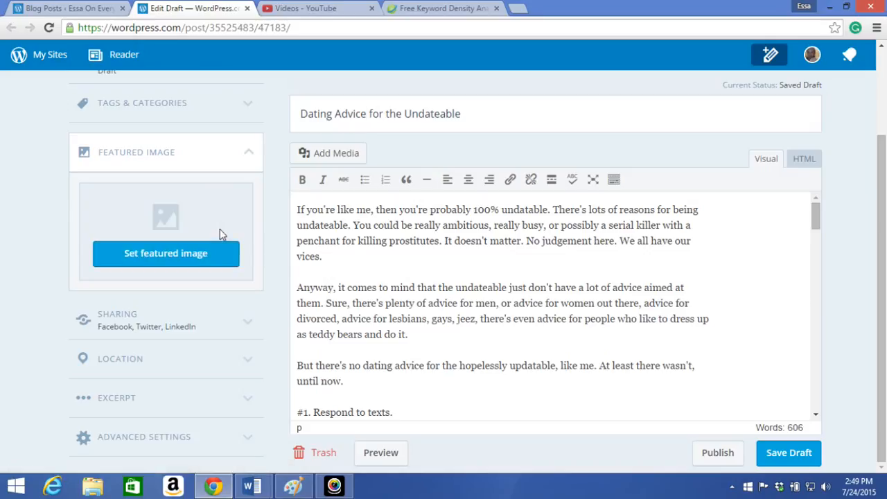
pyautogui.click(196, 256)
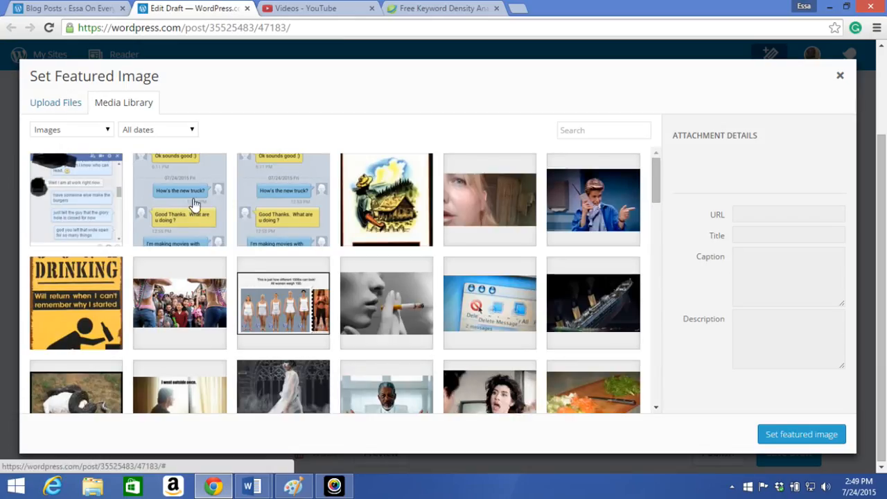
pyautogui.click(198, 208)
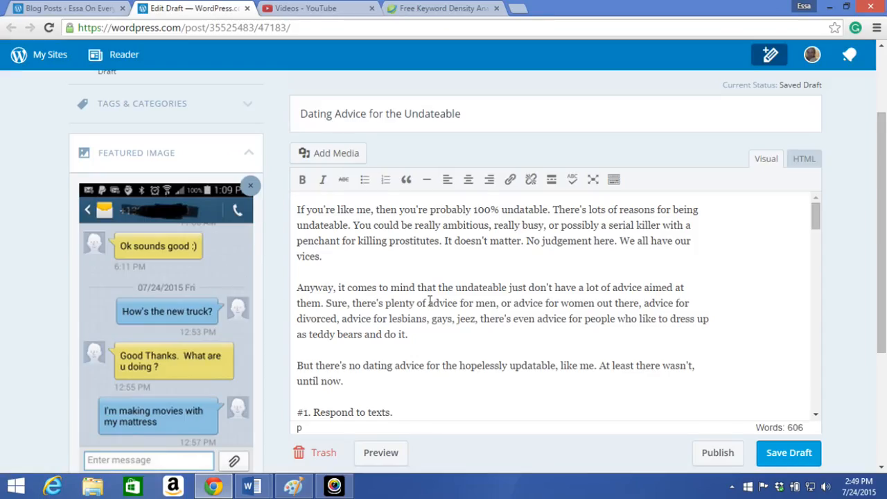
pyautogui.scroll(1, 429, 303)
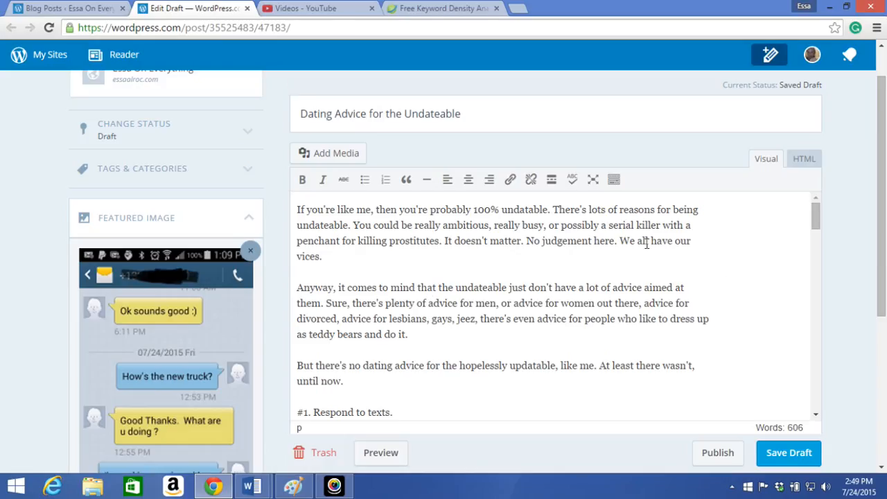
pyautogui.scroll(-3, 330, 240)
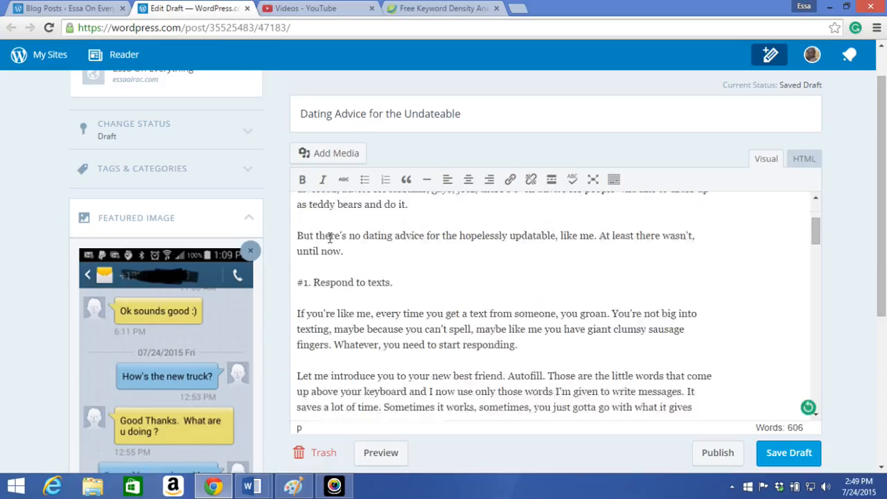
pyautogui.click(246, 217)
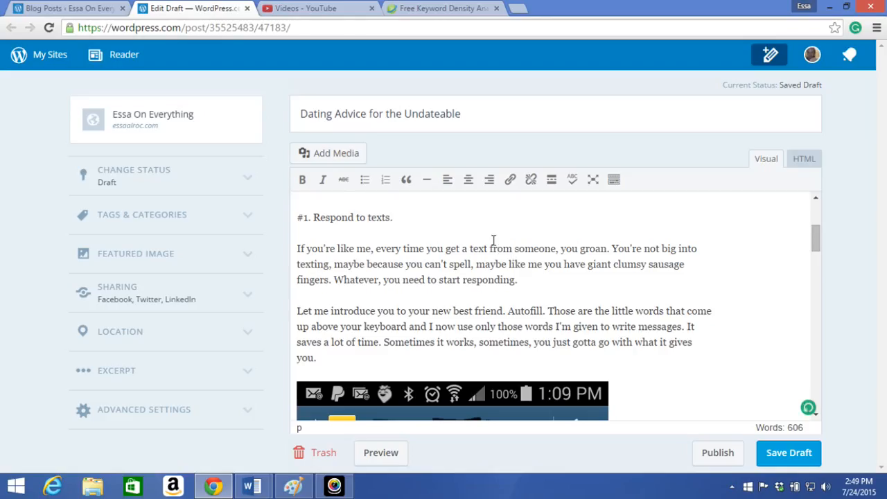
# Format the line "#1. Respond to texts." in the post body as Heading 2
pyautogui.scroll(3, 457, 234)
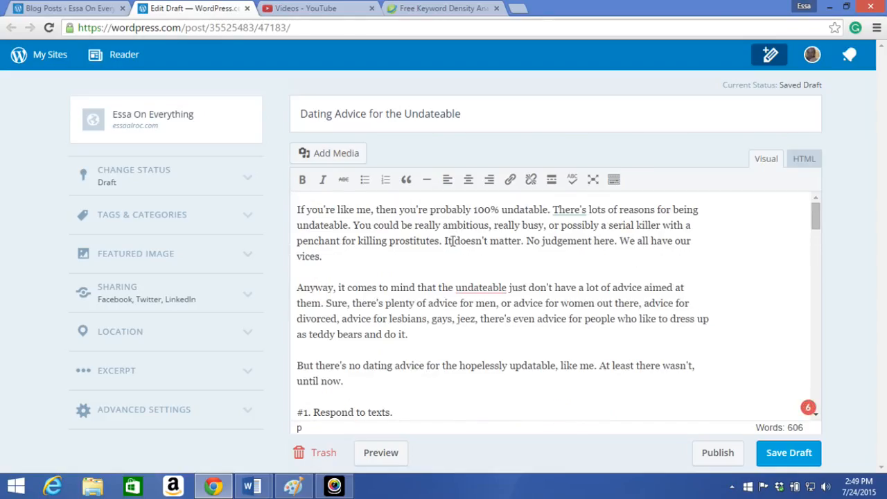
pyautogui.scroll(-1, 450, 240)
pyautogui.click(294, 347)
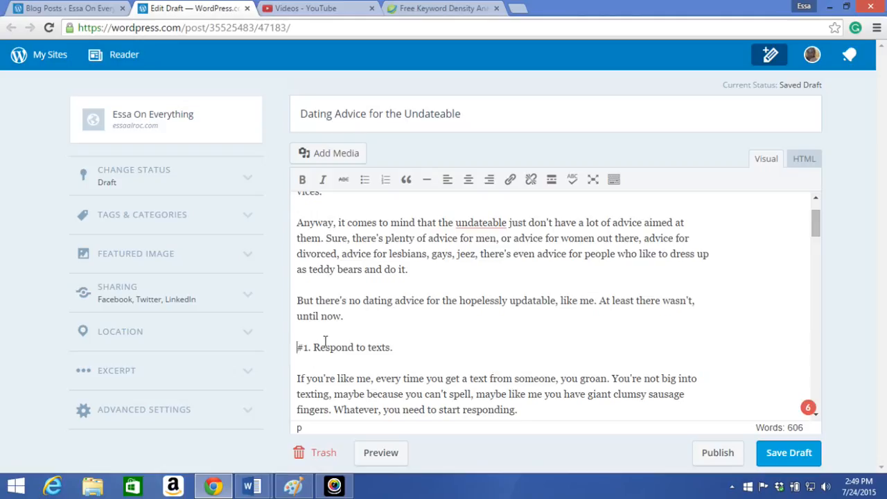
pyautogui.tripleClick(338, 337)
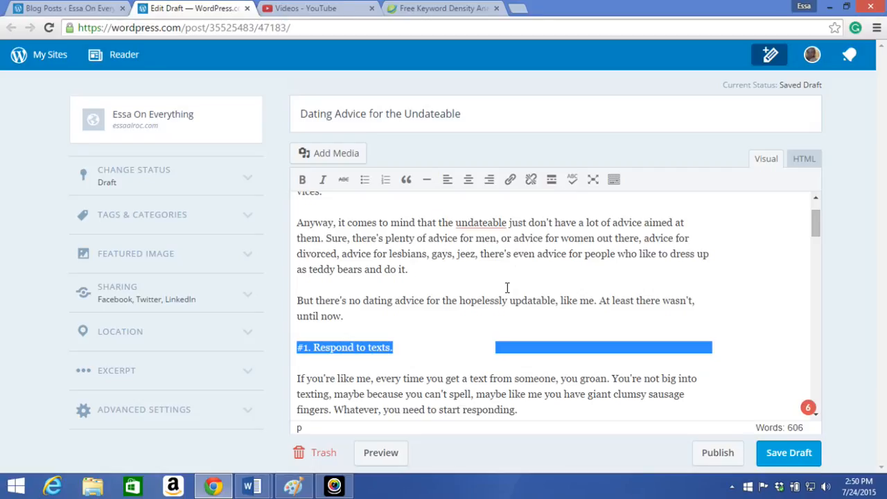
pyautogui.click(614, 184)
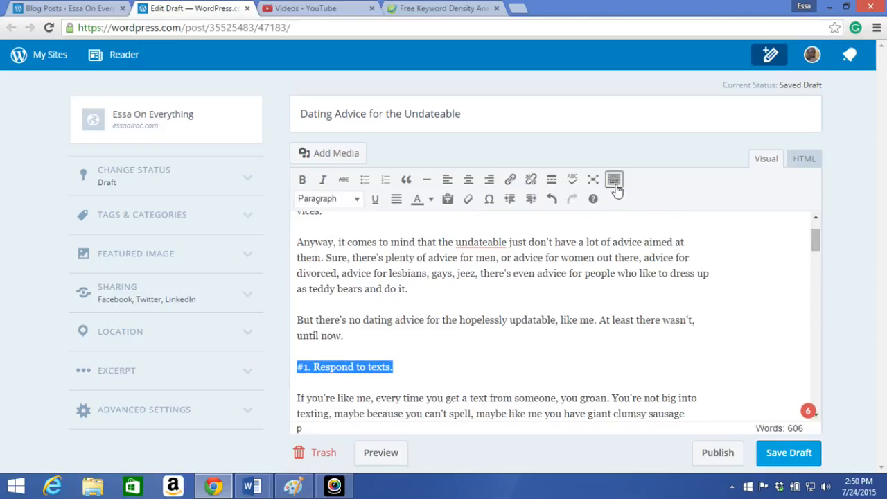
pyautogui.click(355, 202)
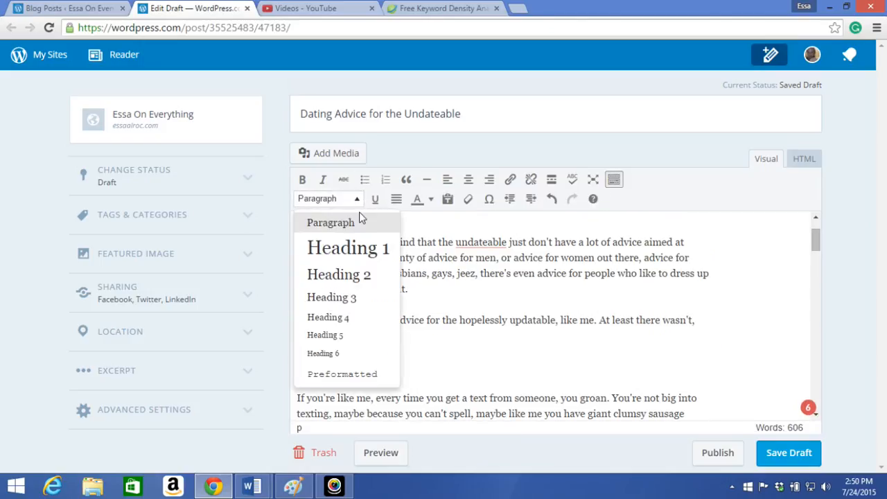
pyautogui.click(339, 275)
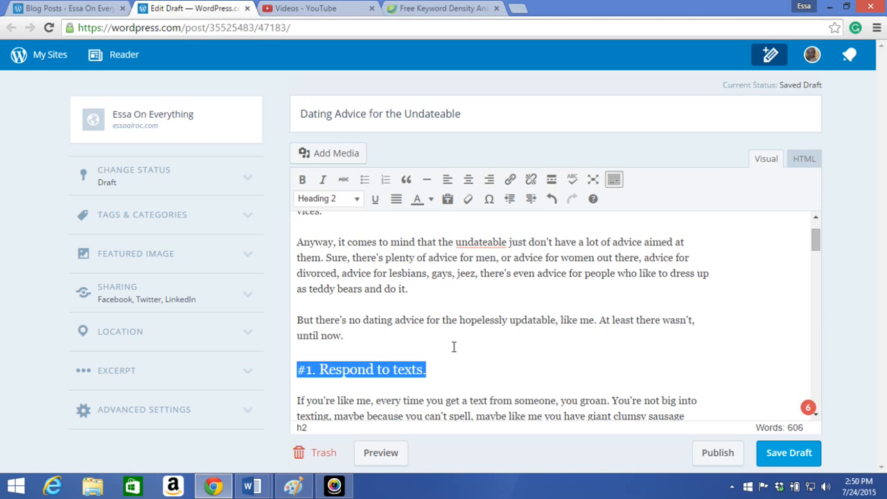
# Format the line "#2. Online dating is not your friend when you've been drinking." as Heading 2
pyautogui.scroll(-10, 454, 346)
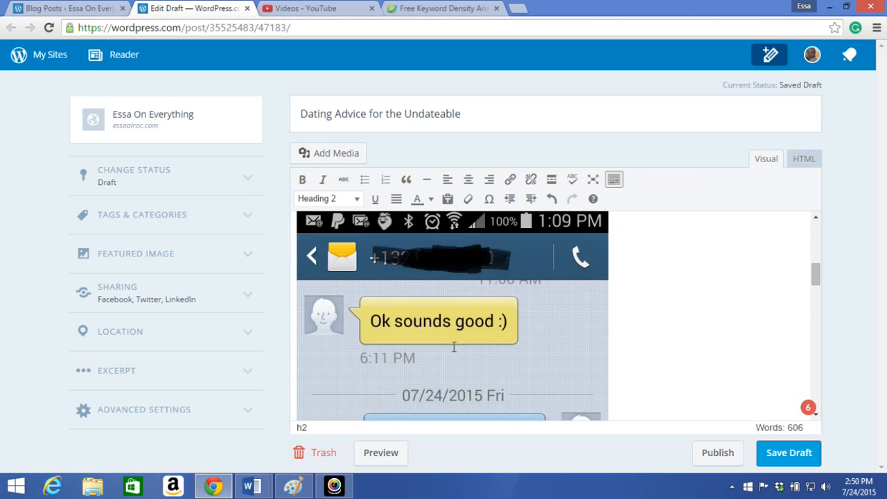
pyautogui.scroll(-10, 453, 346)
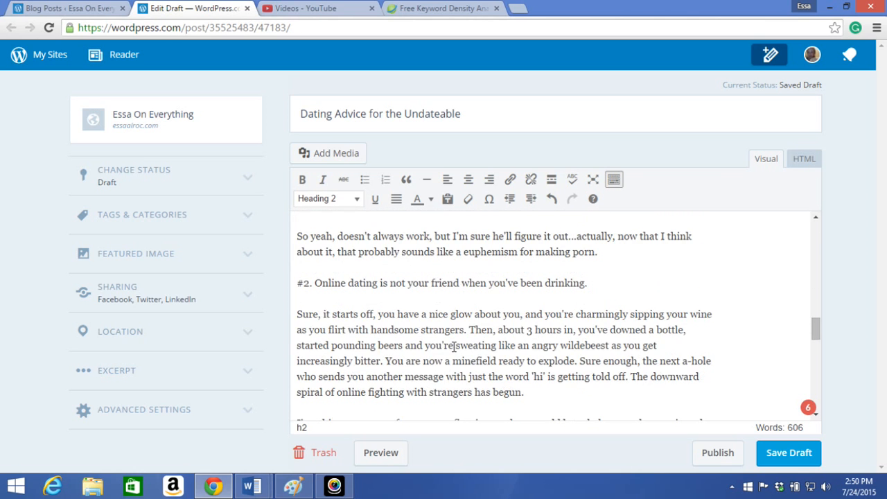
pyautogui.moveTo(296, 284); pyautogui.dragTo(597, 283)
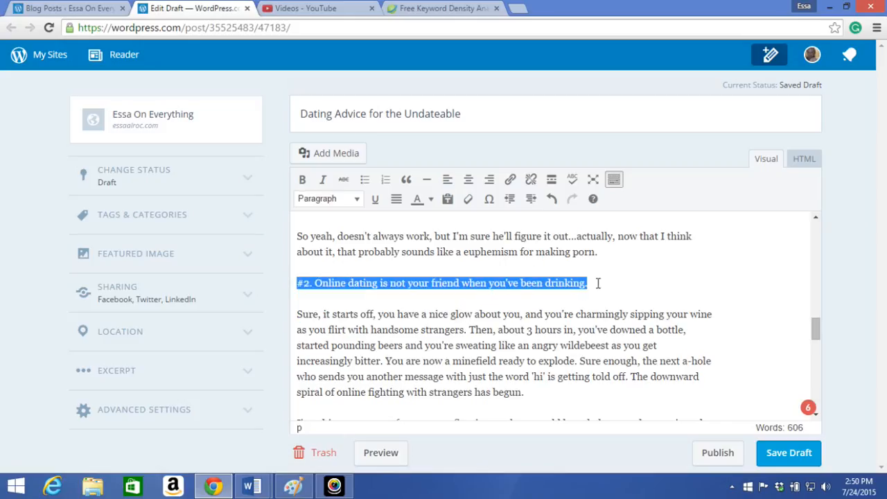
pyautogui.click(357, 199)
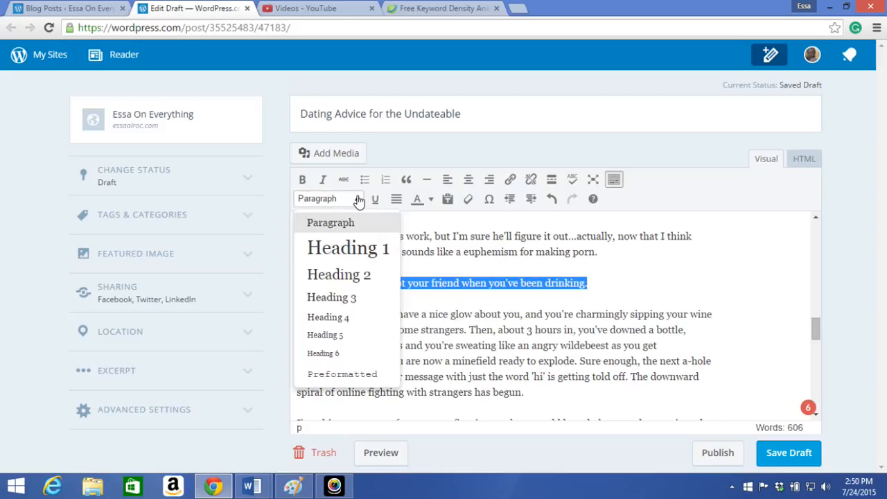
pyautogui.click(351, 277)
pyautogui.click(451, 113)
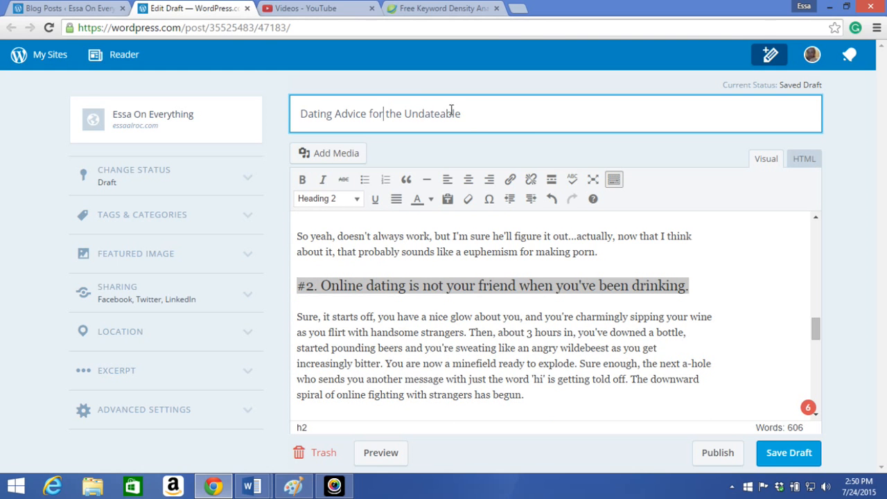
# Format the line "#3. Learn online dating diplomacy." as Heading 2
pyautogui.scroll(-1, 433, 322)
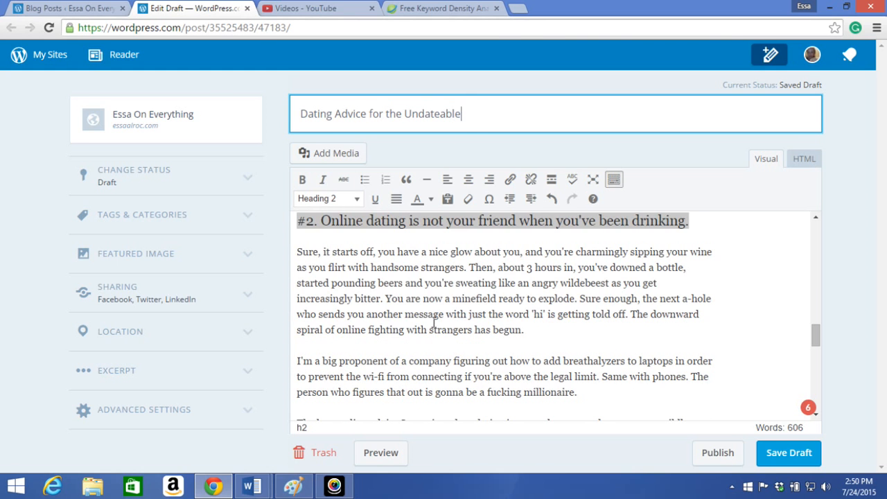
pyautogui.click(346, 243)
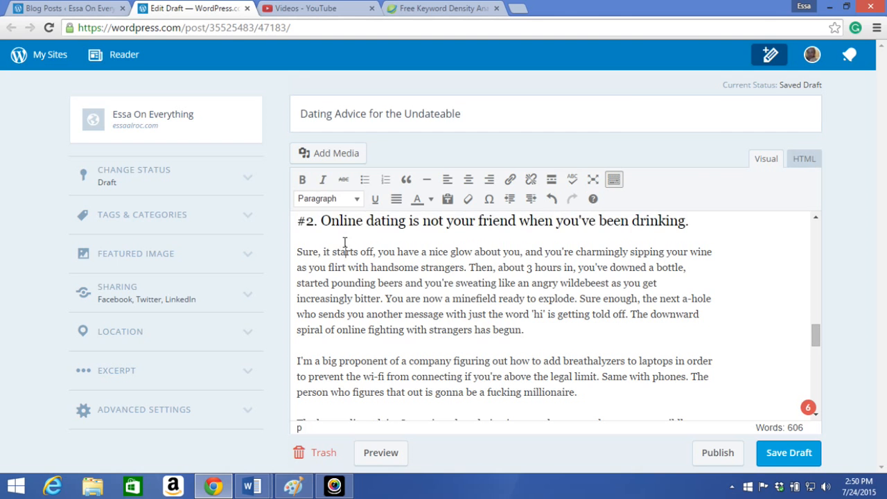
pyautogui.scroll(-2, 352, 285)
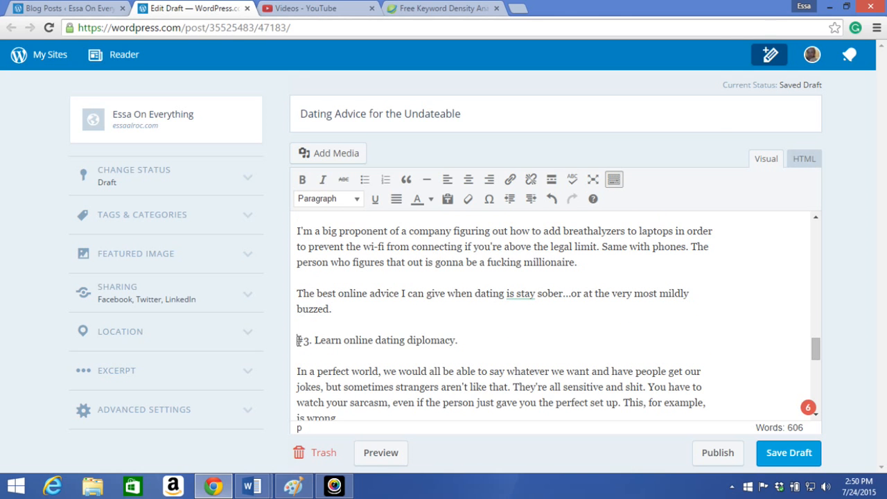
pyautogui.tripleClick(394, 327)
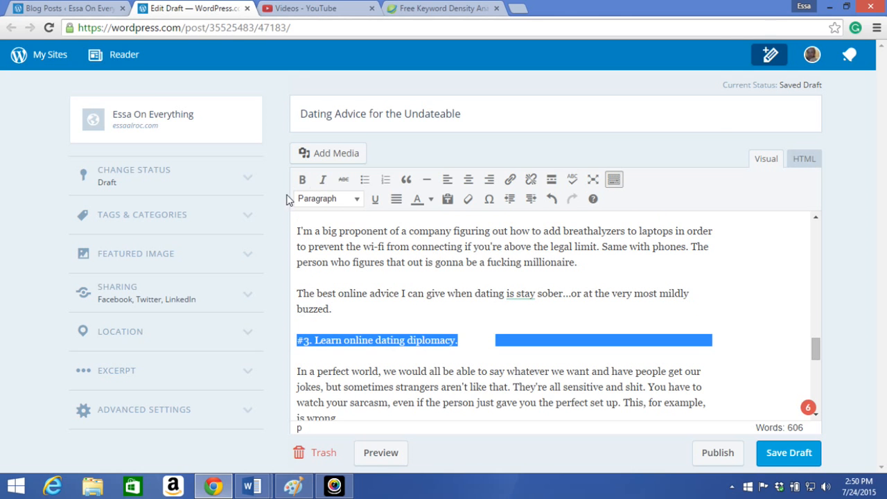
pyautogui.click(345, 201)
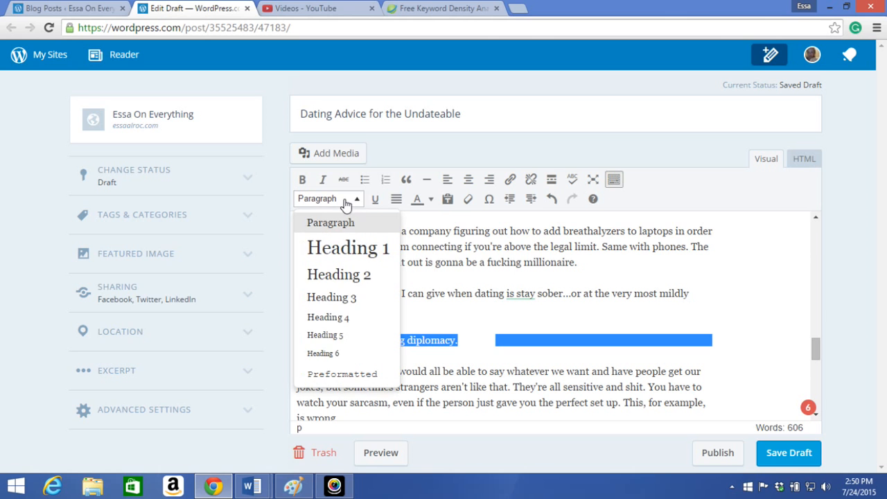
pyautogui.click(364, 276)
pyautogui.click(394, 291)
# Set the alternative text of the "How's the new truck?" text-message screenshot to "funny autocorrect message" and update the image
pyautogui.scroll(-10, 396, 291)
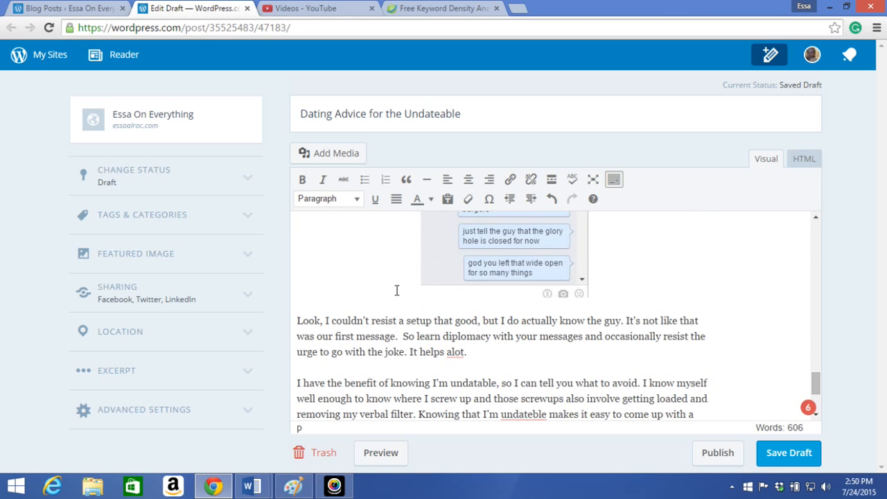
pyautogui.scroll(-1, 397, 291)
pyautogui.scroll(15, 396, 291)
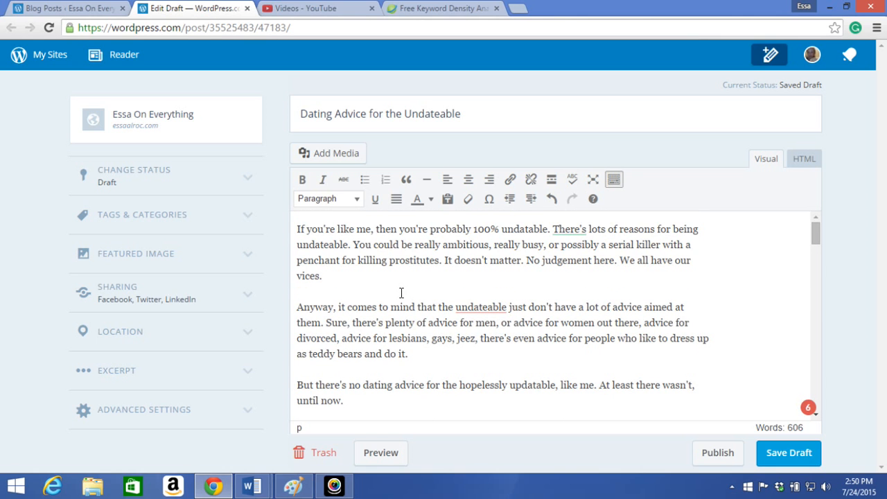
pyautogui.scroll(-1, 452, 317)
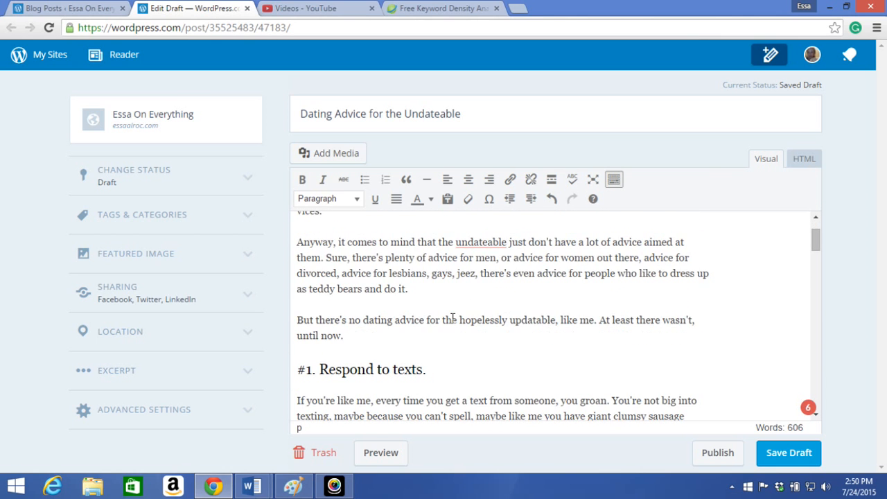
pyautogui.scroll(-5, 453, 317)
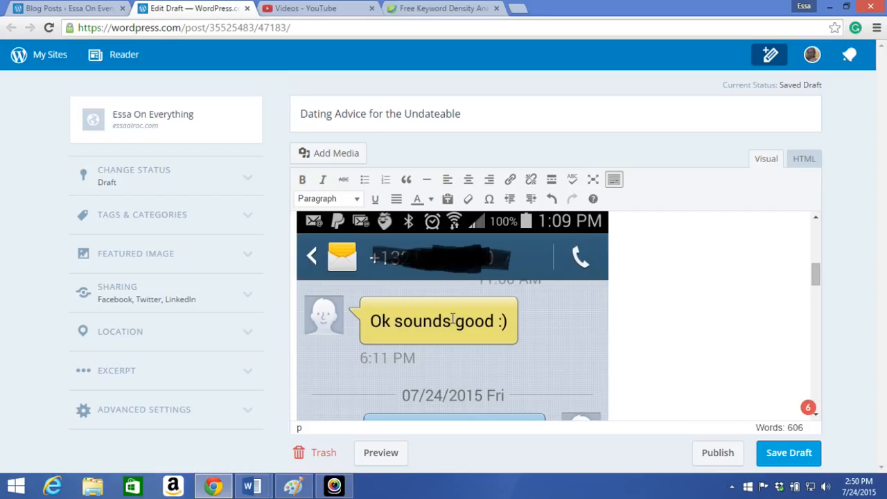
pyautogui.click(453, 319)
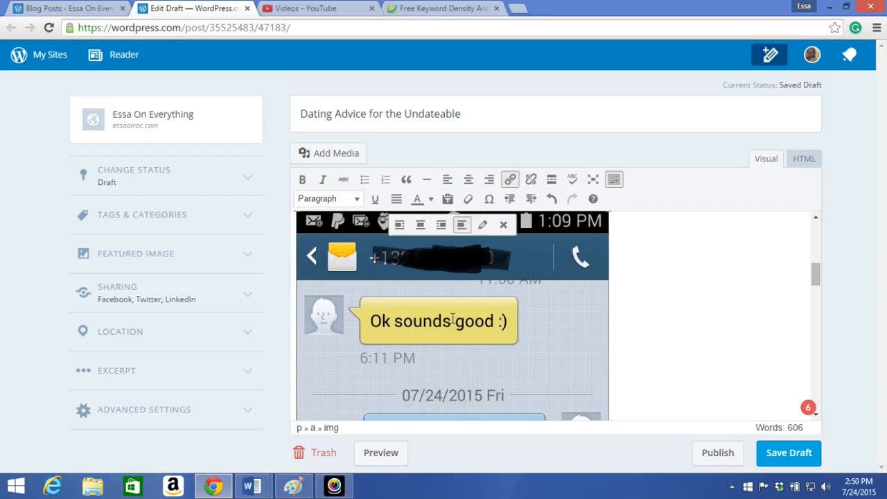
pyautogui.click(483, 227)
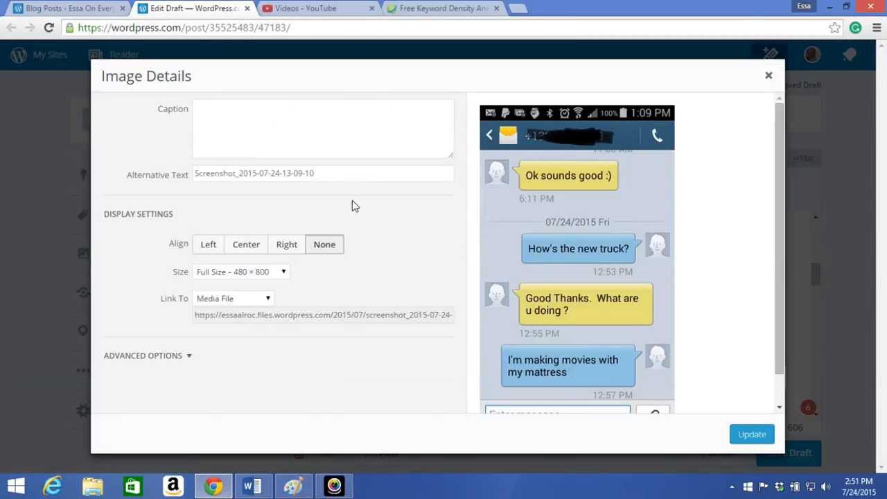
pyautogui.click(308, 173)
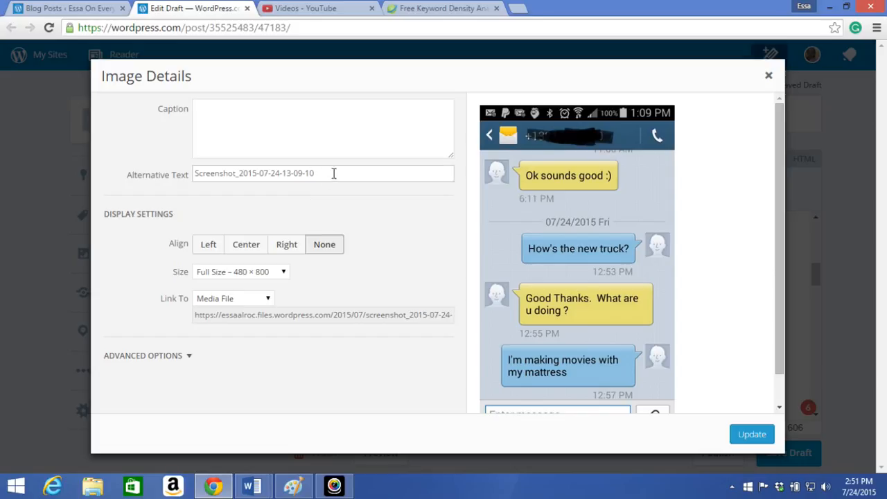
pyautogui.tripleClick(332, 172)
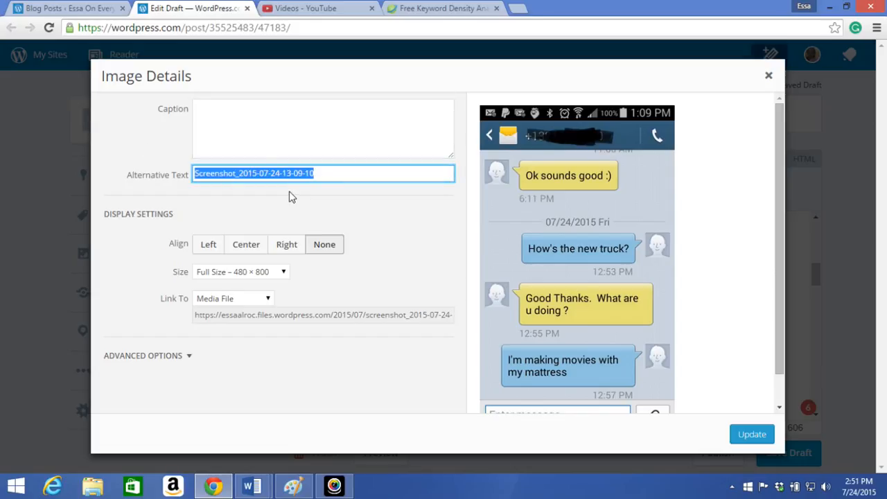
pyautogui.write('funny autocor')
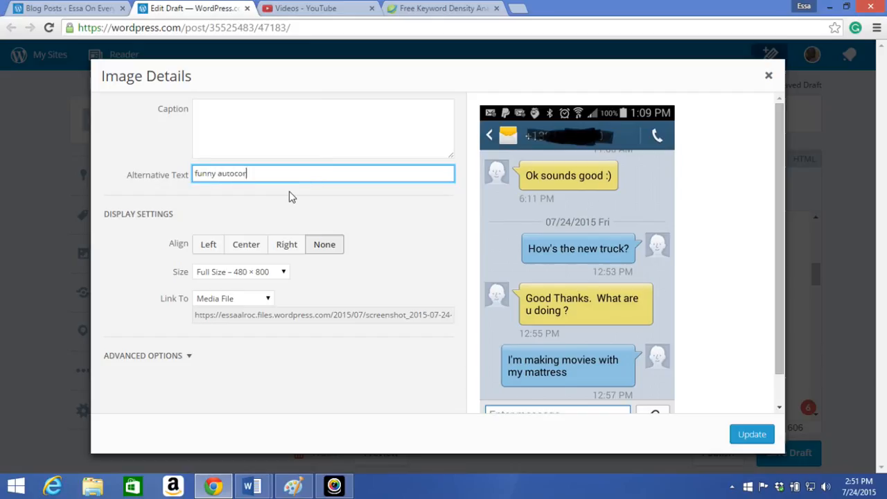
pyautogui.write('e')
pyautogui.press('BackSpace')
pyautogui.write('rect message')
pyautogui.click(752, 434)
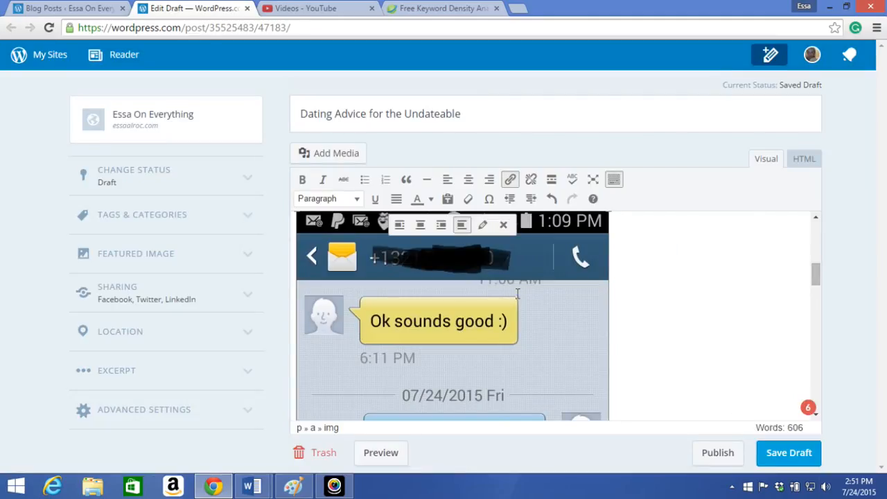
# Replace the alternative text of the chat screenshot under "#3. Learn online dating diplomacy." with a "facebook message" description and update the image
pyautogui.scroll(-5, 606, 273)
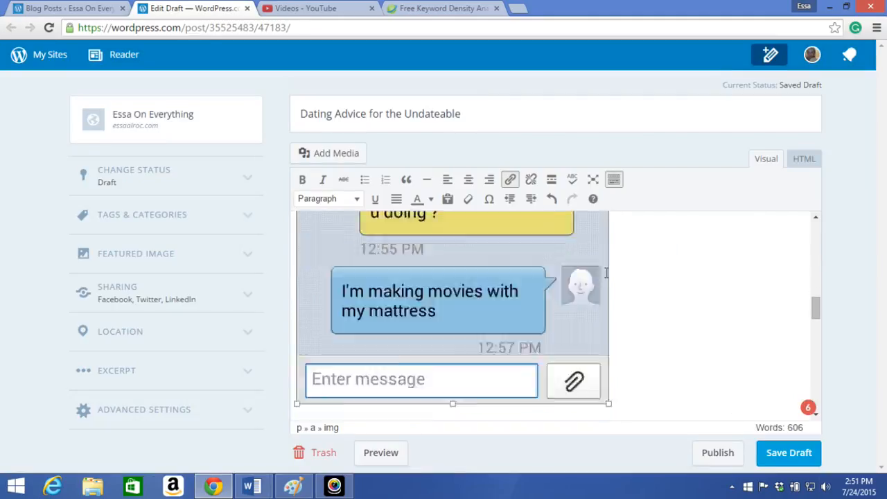
pyautogui.scroll(-8, 606, 273)
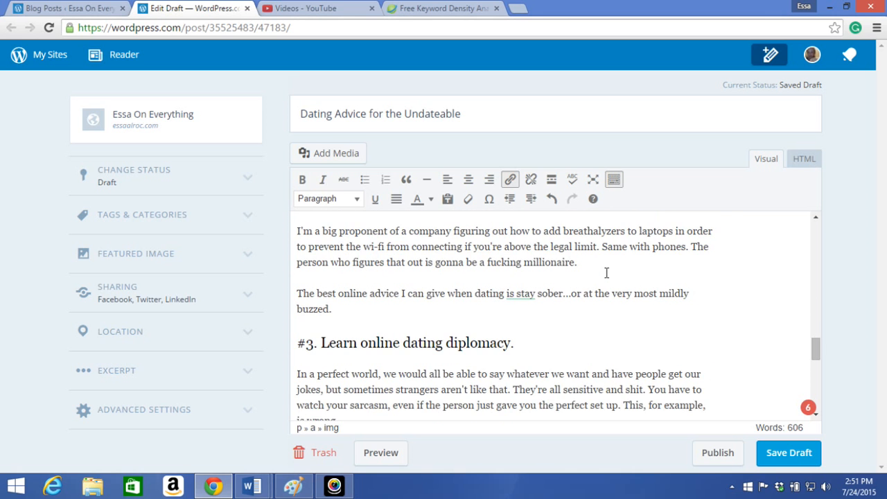
pyautogui.scroll(-5, 605, 273)
pyautogui.click(536, 305)
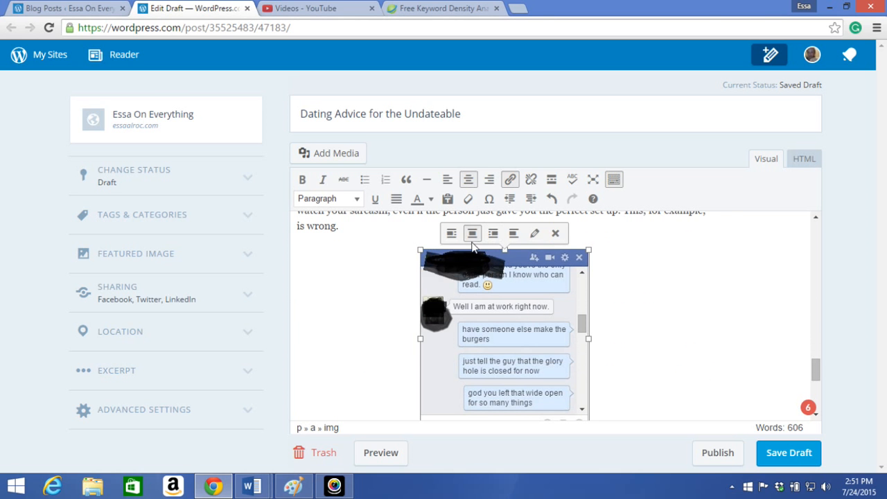
pyautogui.click(534, 233)
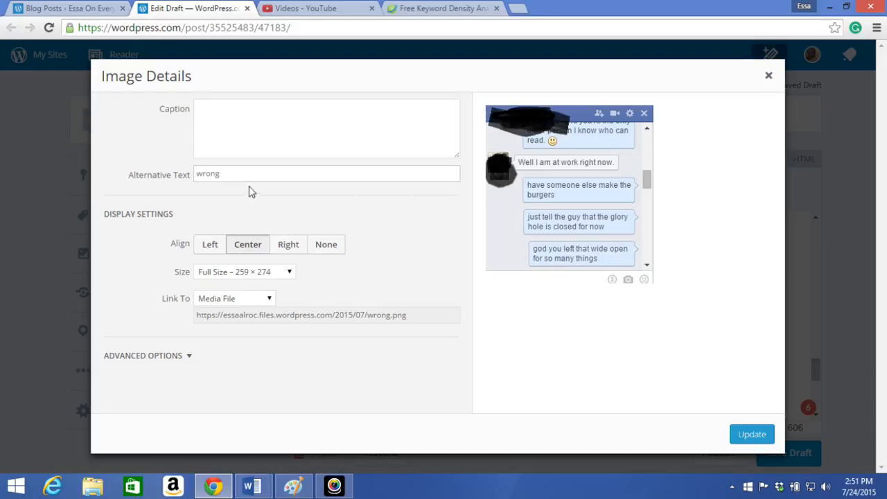
pyautogui.moveTo(263, 174); pyautogui.dragTo(184, 179)
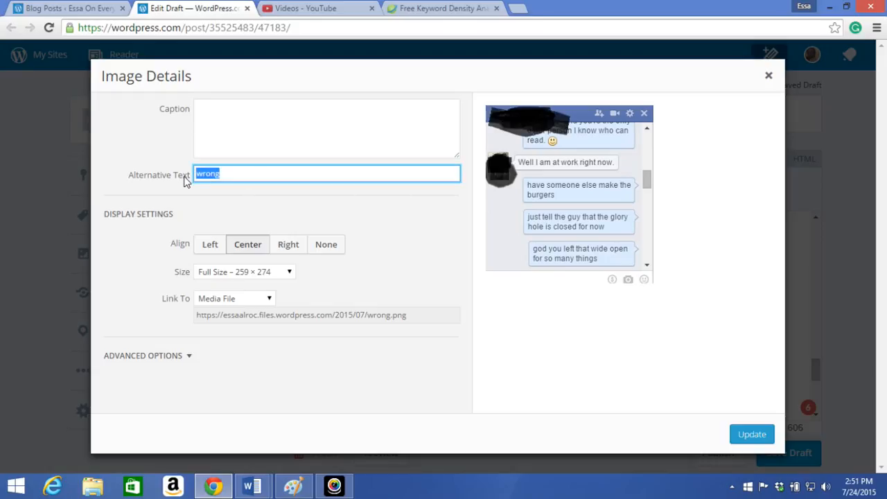
pyautogui.write('bac')
pyautogui.write(' facebook me')
pyautogui.write('ssage')
pyautogui.click(746, 437)
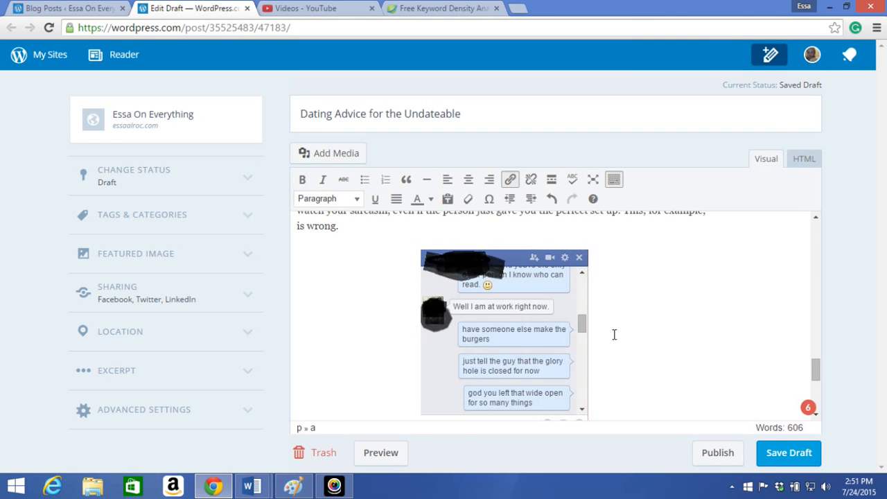
# Look over the post body, check the assigned tags and categories, and collapse that section
pyautogui.scroll(-10, 614, 335)
pyautogui.scroll(-1, 536, 339)
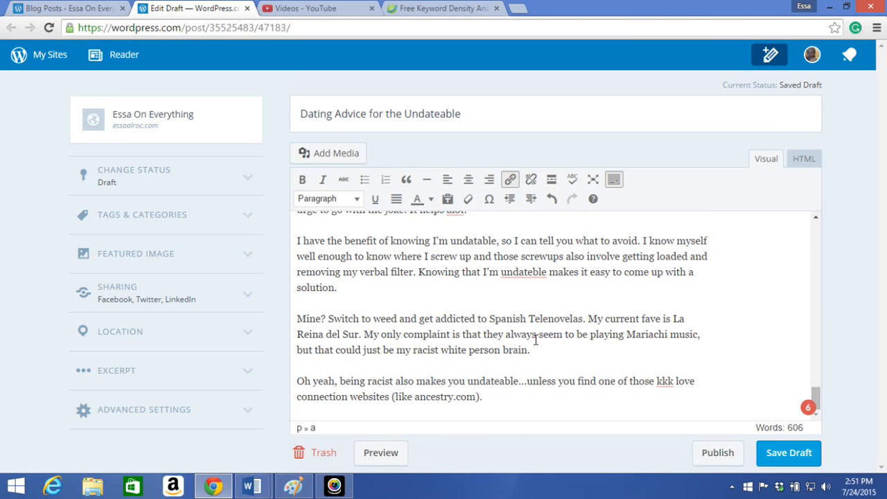
pyautogui.scroll(12, 536, 339)
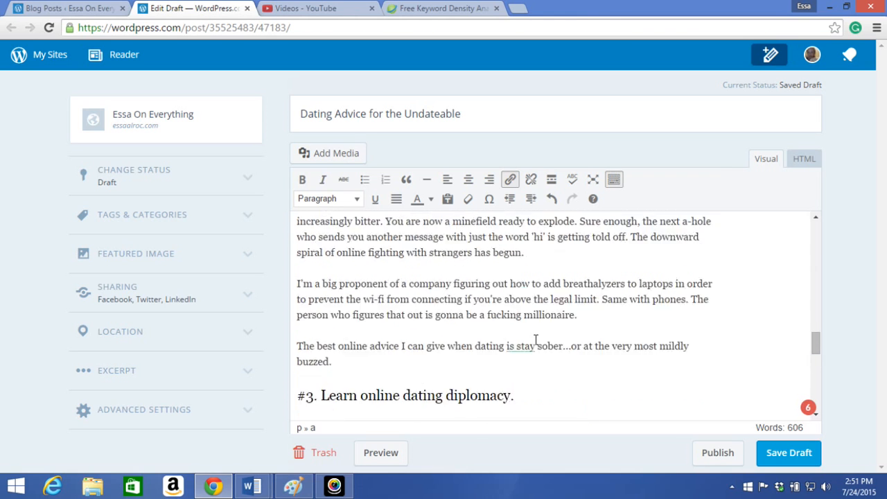
pyautogui.scroll(15, 536, 339)
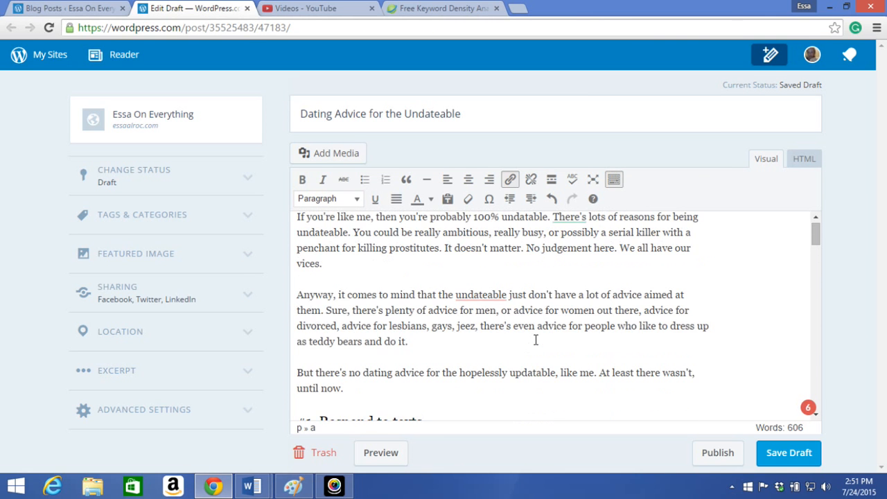
pyautogui.click(186, 216)
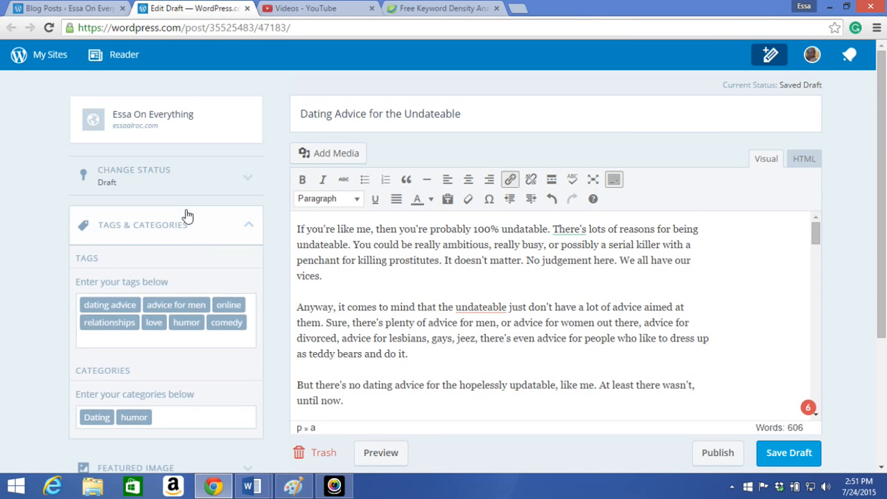
pyautogui.click(248, 224)
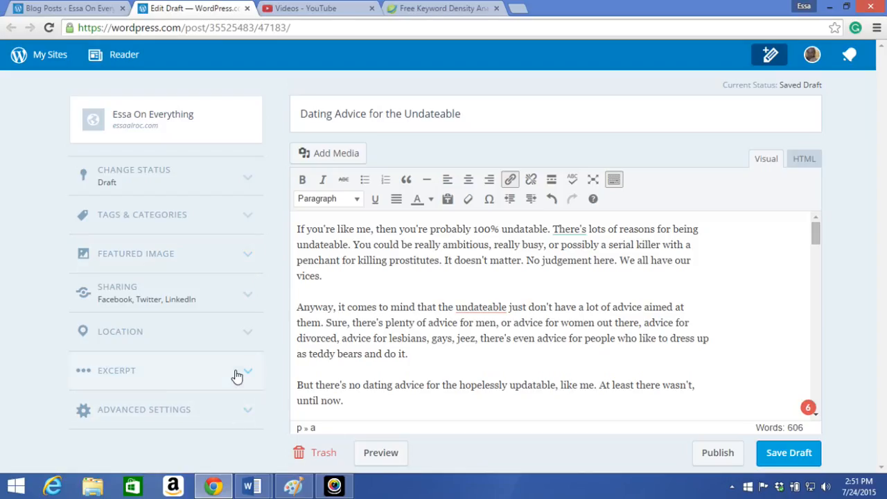
# Read through the post's excerpt to its end against the opening paragraphs of the body, and collapse the section
pyautogui.click(131, 380)
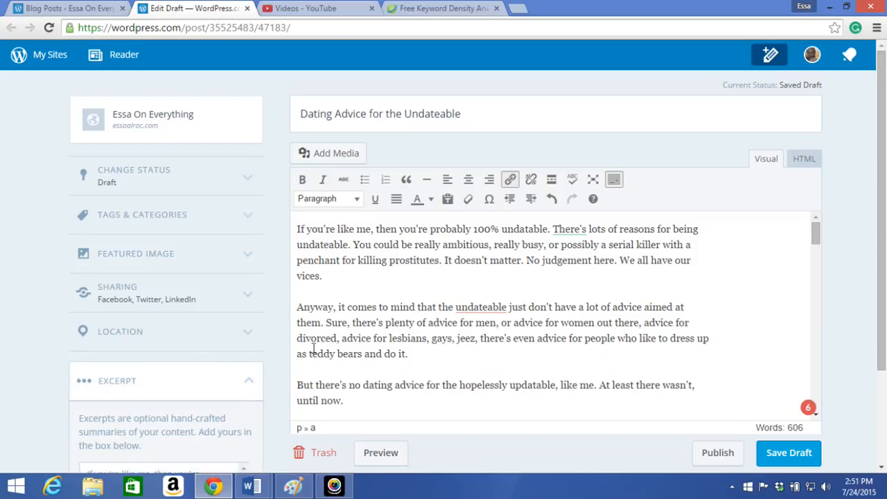
pyautogui.scroll(-3, 313, 347)
pyautogui.scroll(-2, 830, 449)
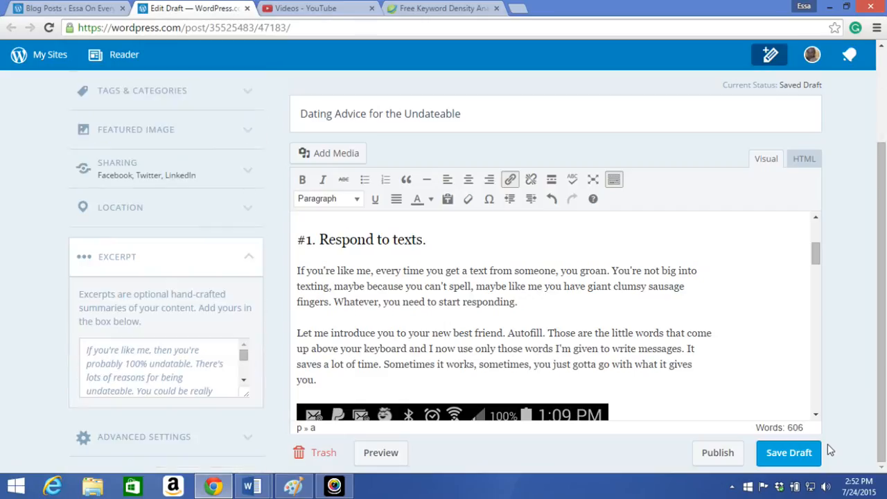
pyautogui.click(204, 366)
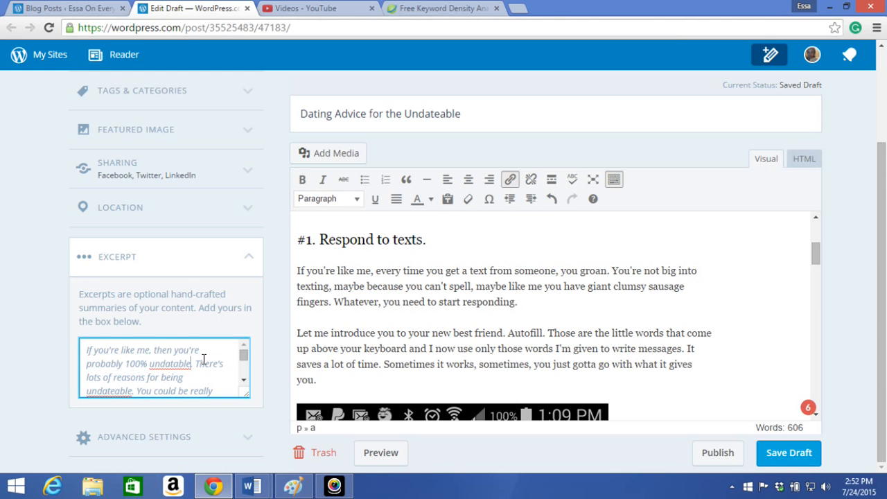
pyautogui.scroll(6, 290, 338)
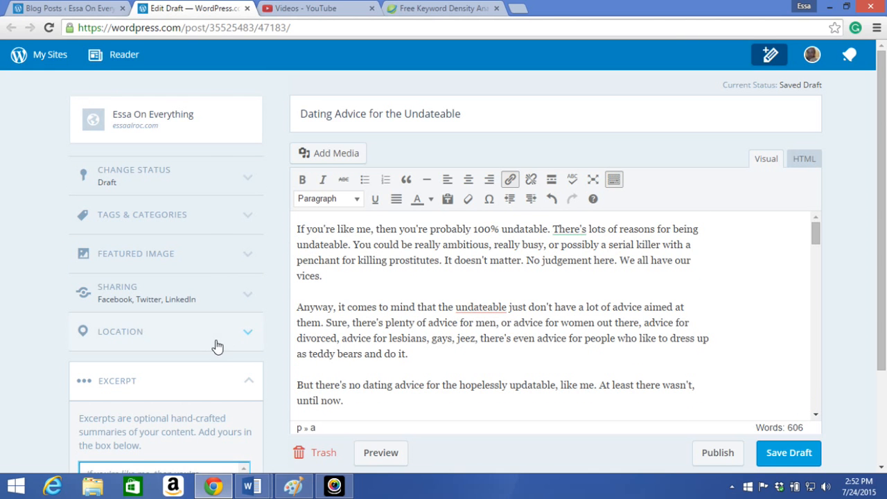
pyautogui.scroll(-1, 264, 353)
pyautogui.scroll(-1, 228, 357)
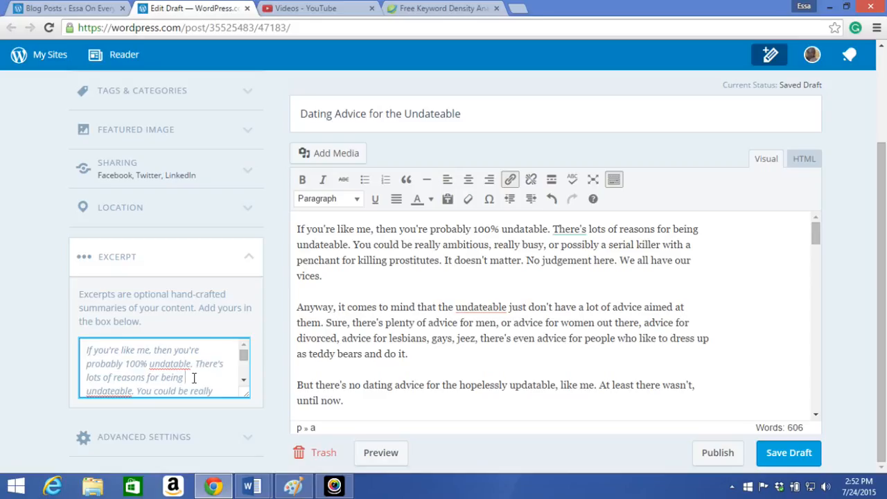
pyautogui.scroll(-1, 194, 378)
pyautogui.scroll(-1, 194, 377)
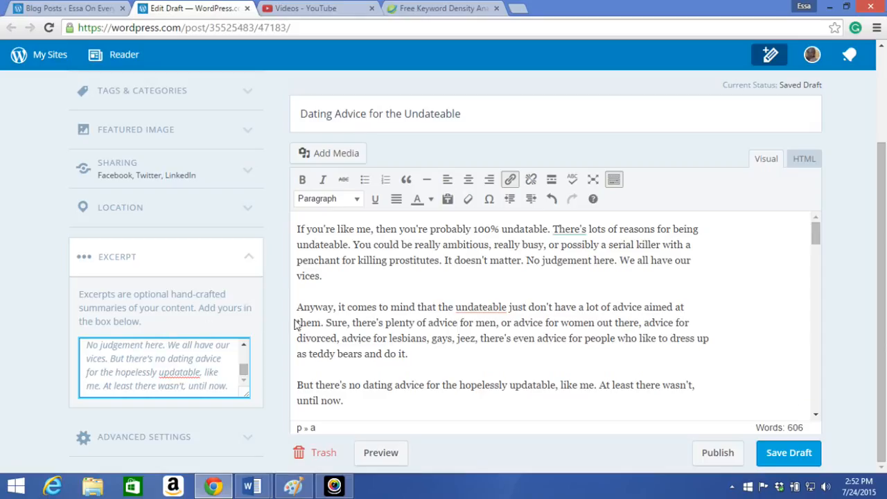
pyautogui.scroll(-2, 299, 327)
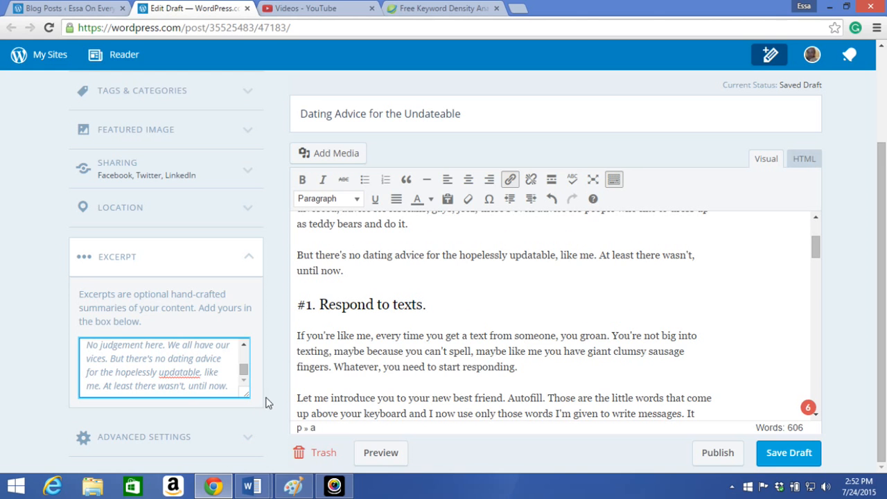
pyautogui.click(510, 444)
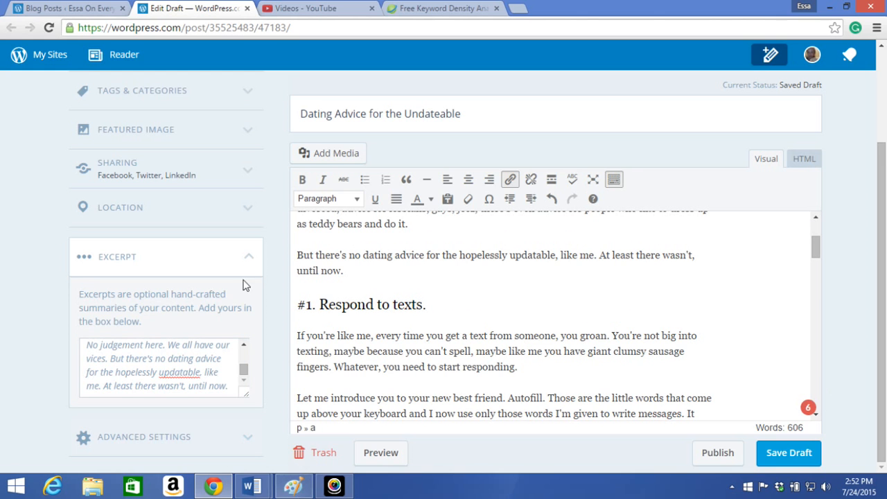
pyautogui.click(249, 255)
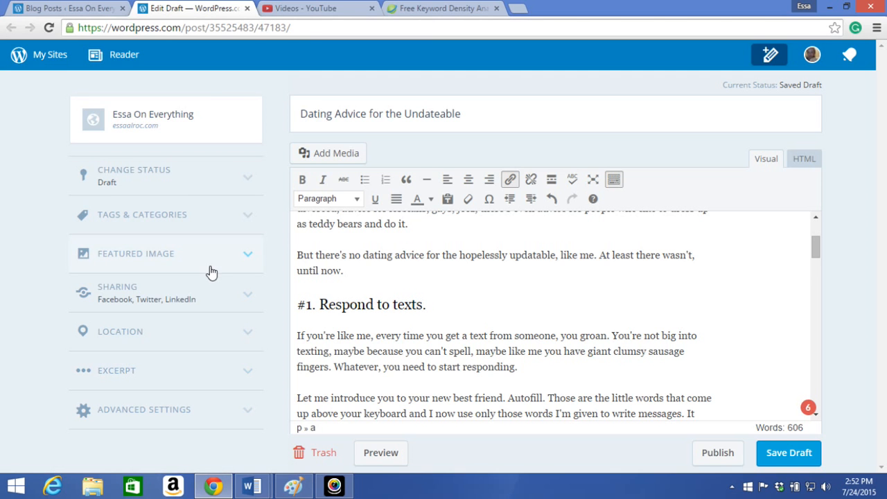
# Publish the post "Dating Advice for the Undateable" and open its live page on the blog
pyautogui.scroll(2, 455, 335)
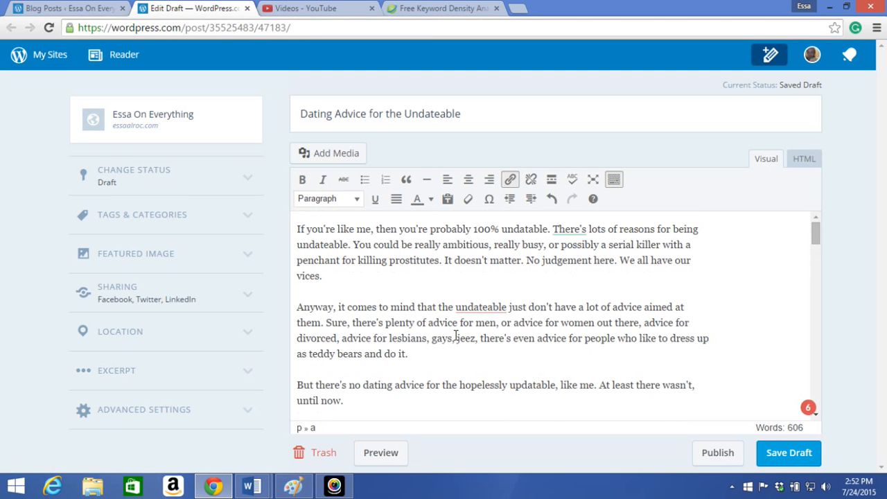
pyautogui.scroll(-1, 450, 305)
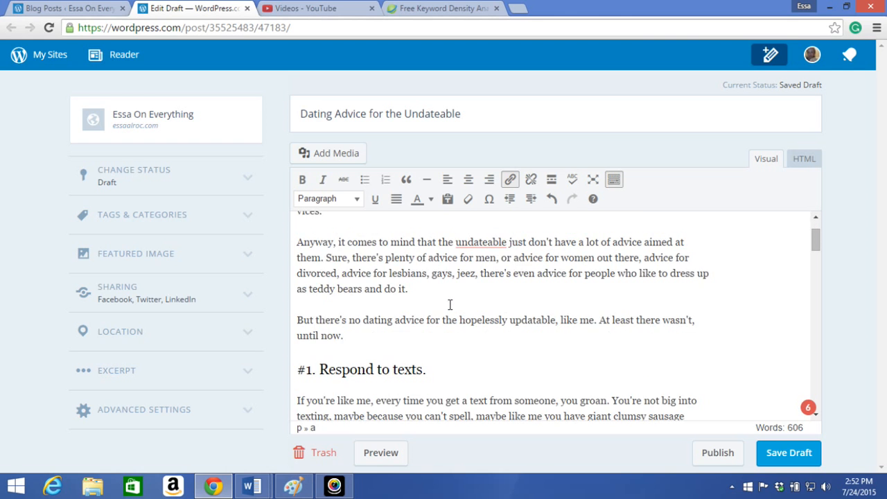
pyautogui.scroll(1, 449, 305)
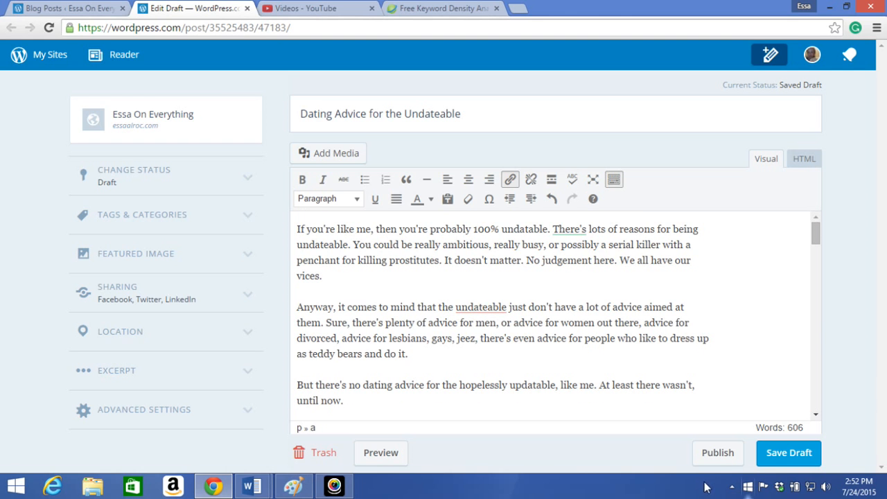
pyautogui.click(716, 453)
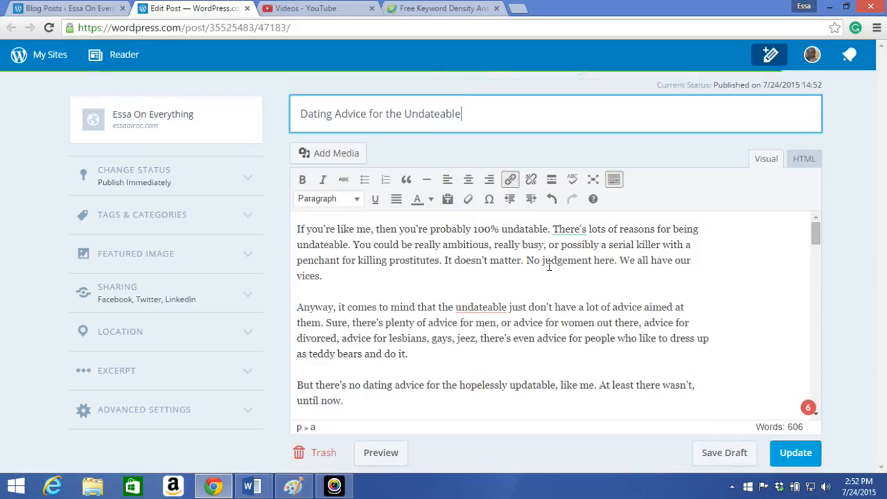
pyautogui.click(560, 95)
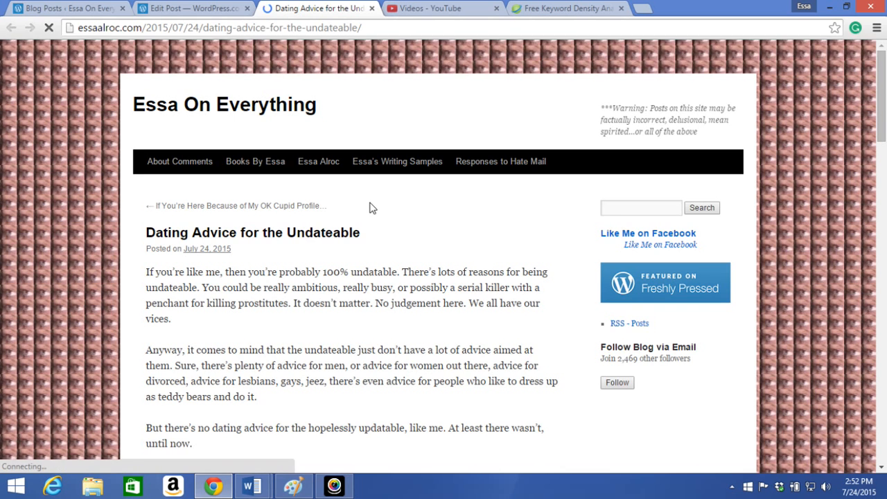
# Look through the live post from its opening to the sharing options, return to its beginning, and close the live page
pyautogui.scroll(-3, 368, 204)
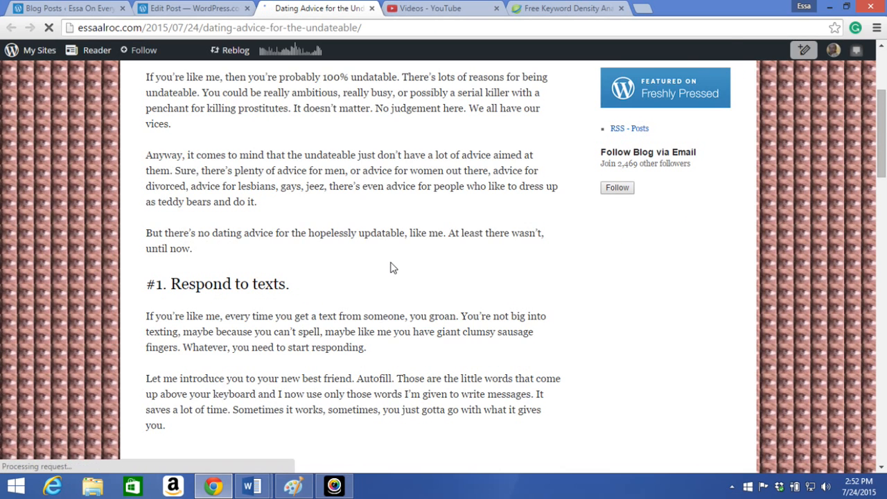
pyautogui.scroll(-5, 391, 268)
pyautogui.scroll(-9, 391, 262)
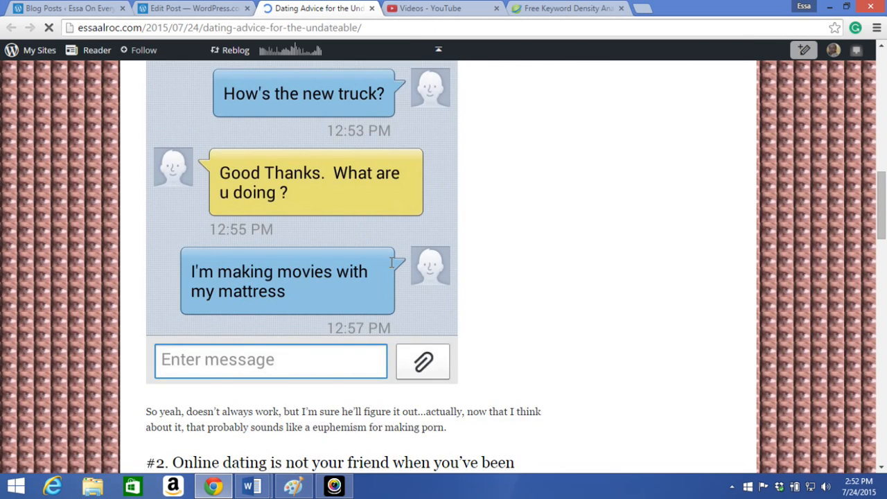
pyautogui.scroll(-12, 391, 269)
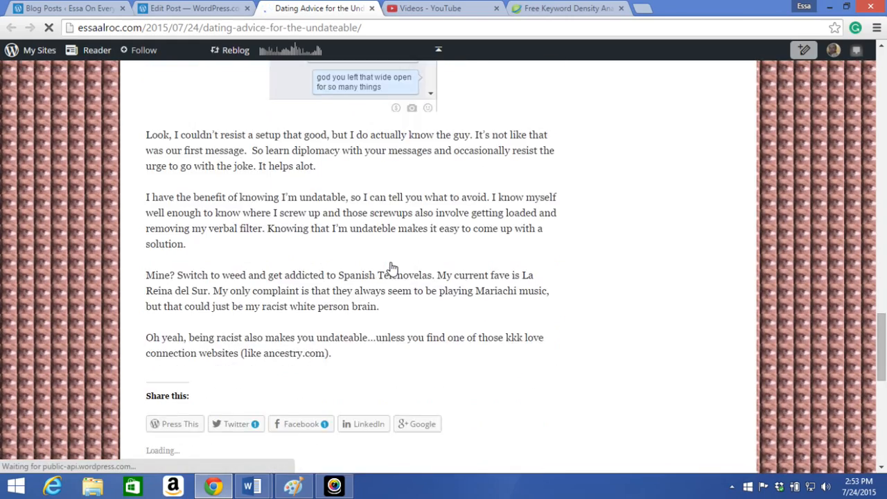
pyautogui.scroll(12, 391, 268)
pyautogui.scroll(15, 392, 269)
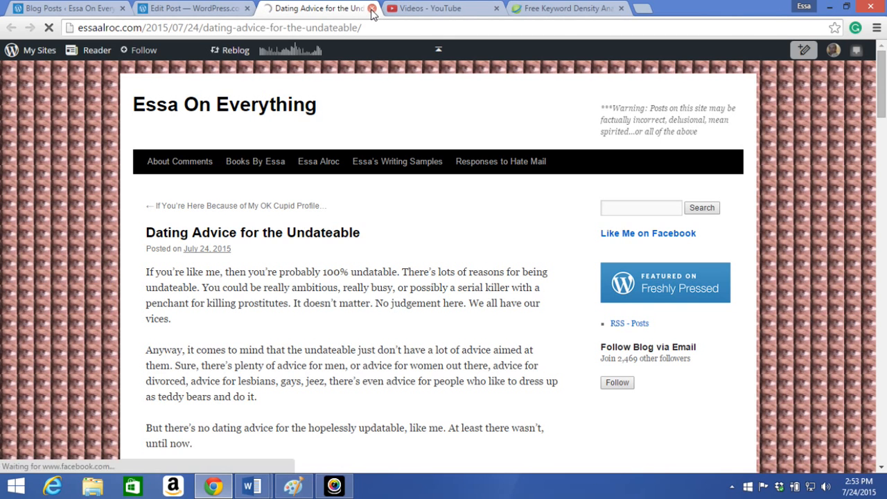
pyautogui.click(372, 9)
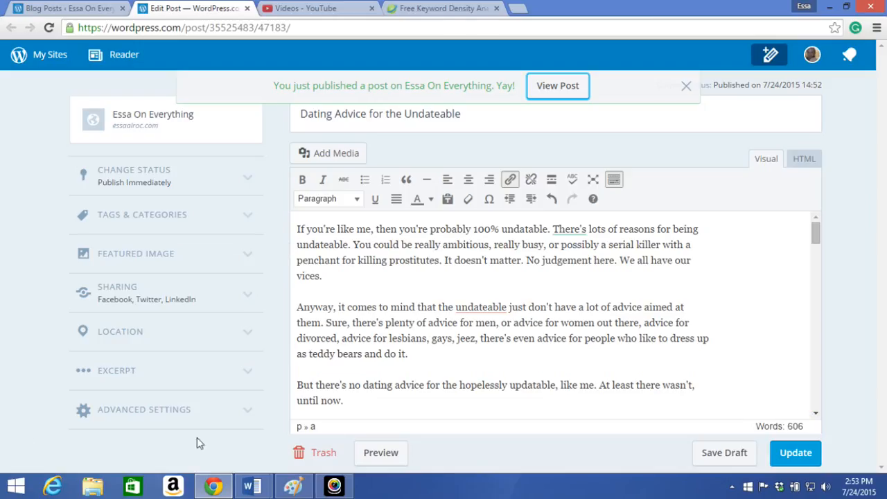
pyautogui.moveTo(214, 489)
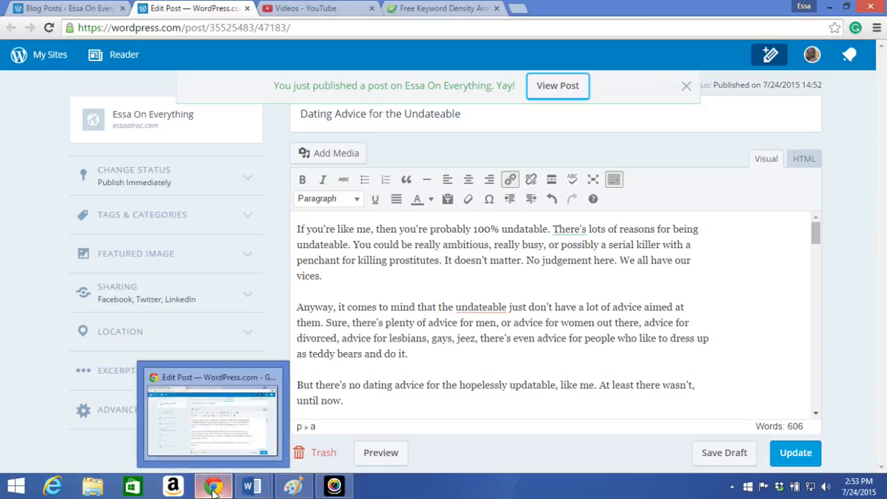
pyautogui.click(334, 485)
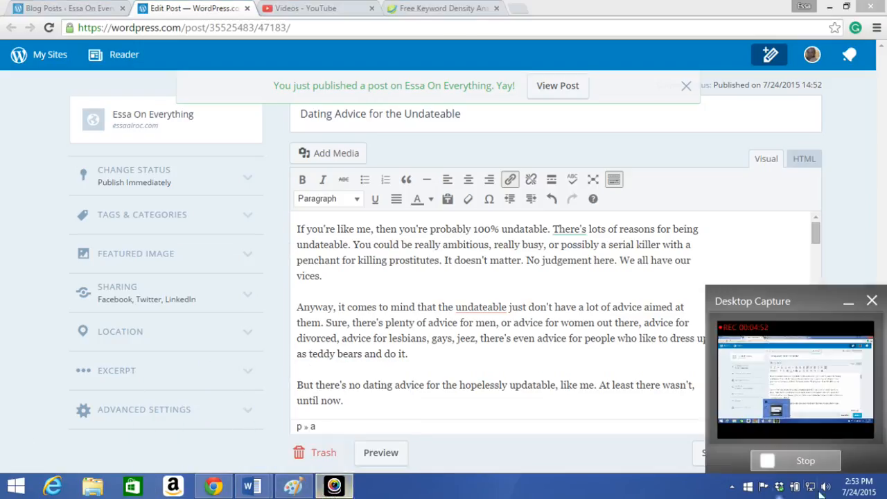